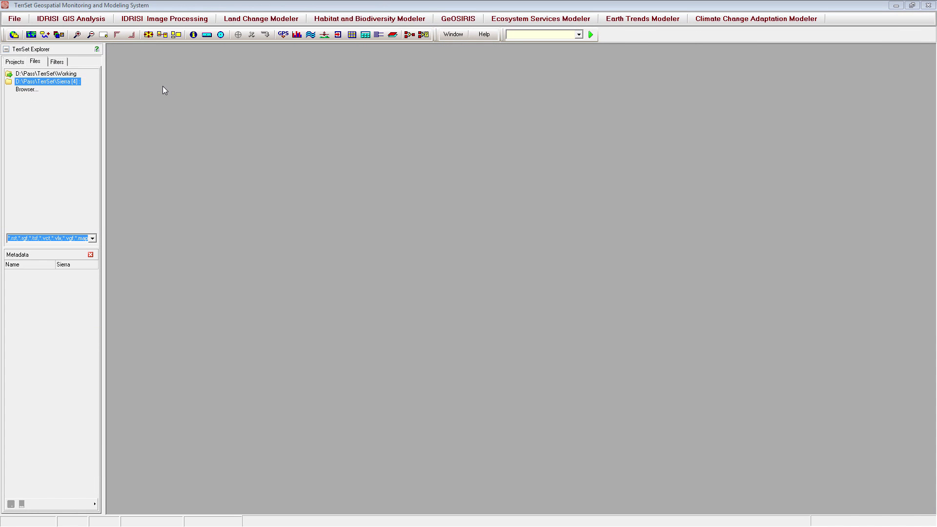
# - Start a new display and pick sierra5 from the Sierra folder in the Pick List
pyautogui.click(32, 35)
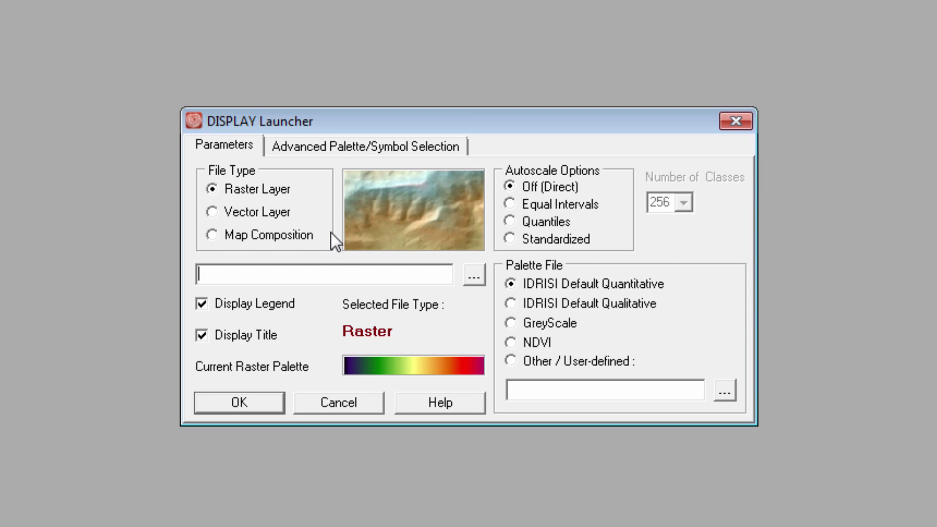
pyautogui.click(468, 281)
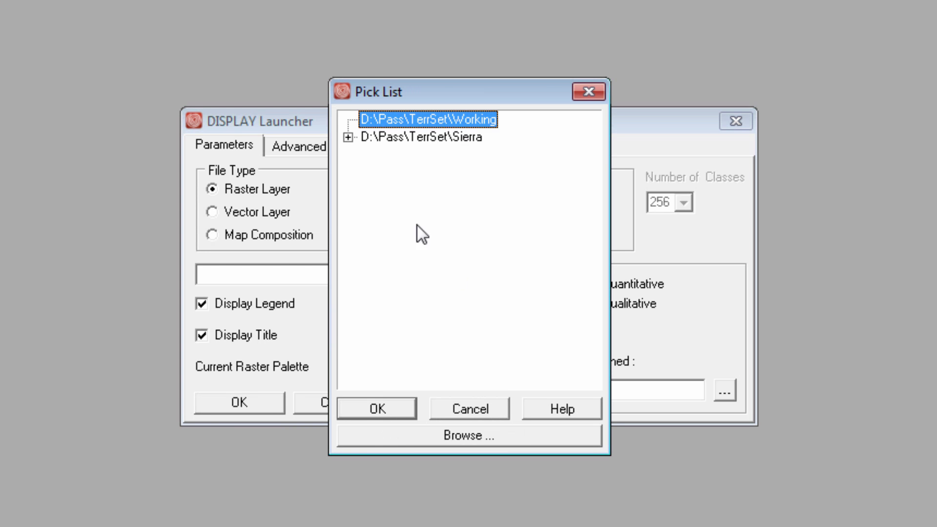
pyautogui.click(347, 138)
pyautogui.click(388, 172)
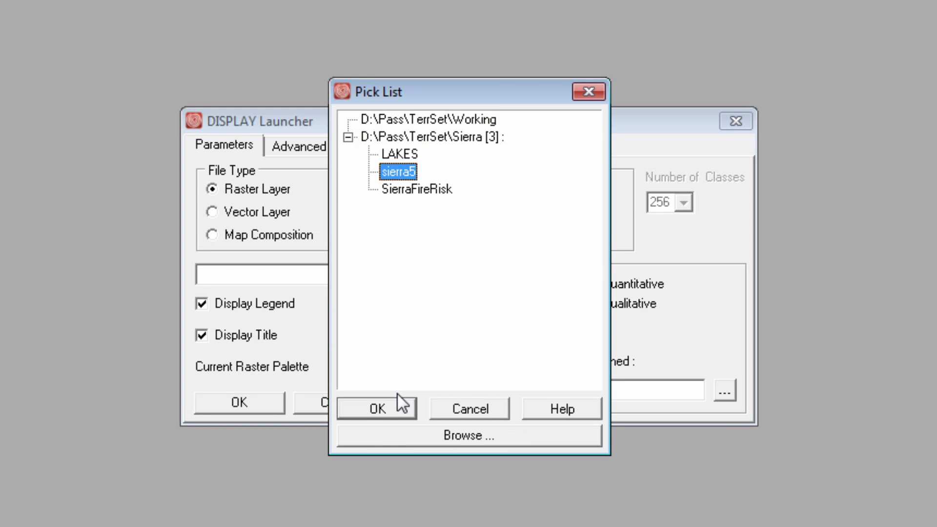
# - Confirm sierra5 and select the GreyScale palette with Equal Intervals autoscaling
pyautogui.click(397, 402)
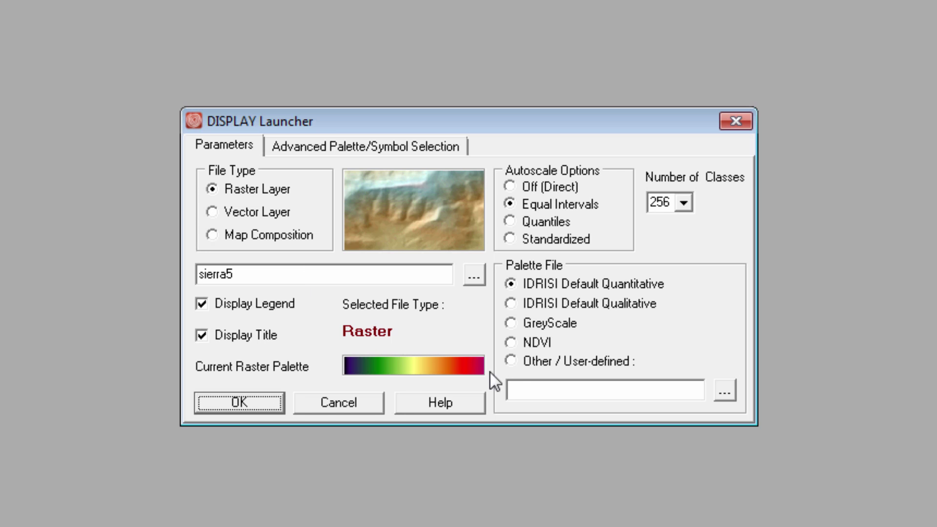
pyautogui.click(525, 320)
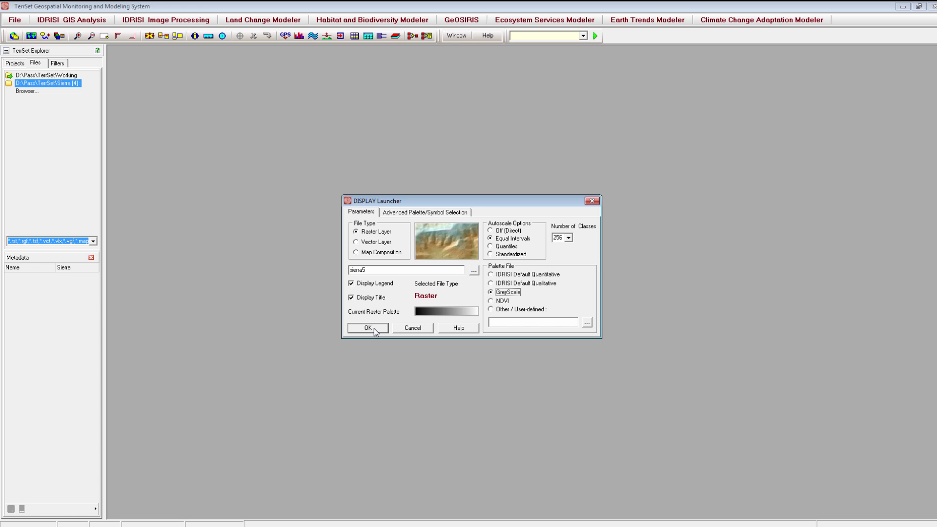
# - Display sierra5 as 'Banda 5 Landsat-TM' in an enlarged map window and open its Layer Properties
pyautogui.click(368, 329)
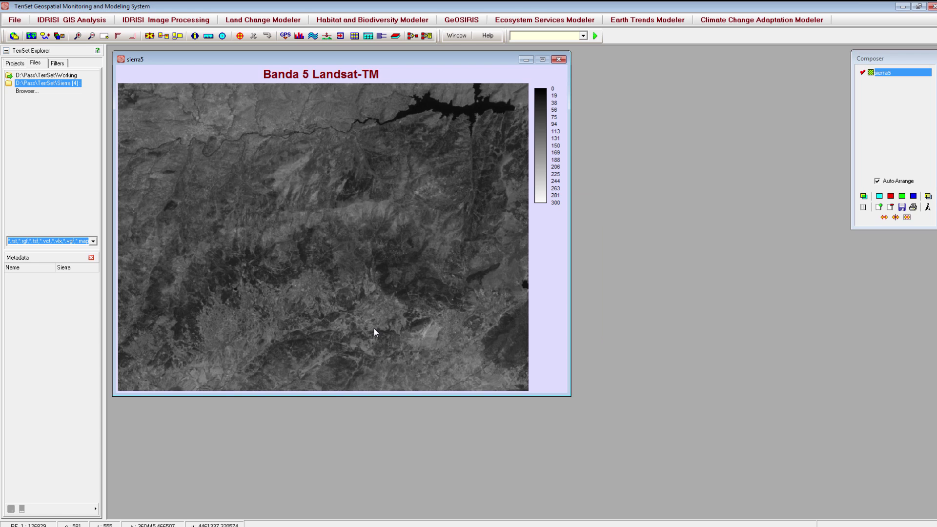
pyautogui.click(133, 37)
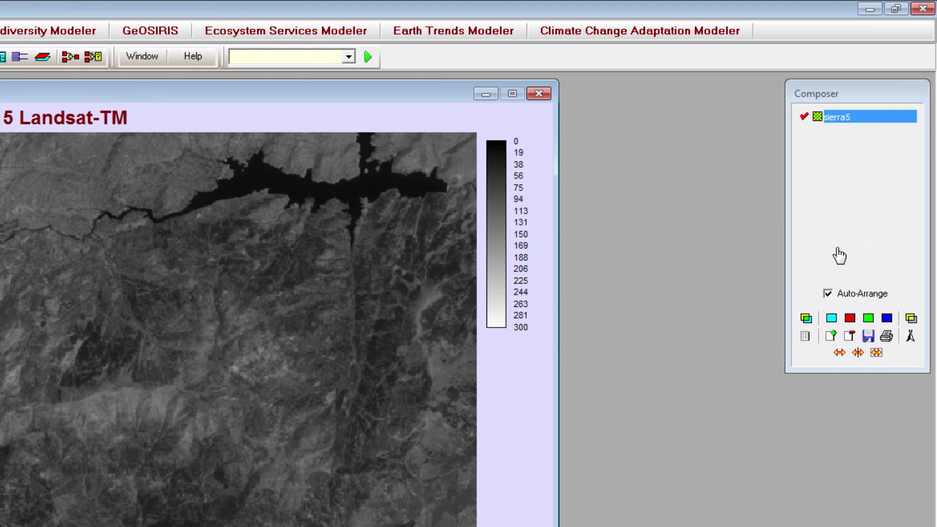
pyautogui.click(805, 337)
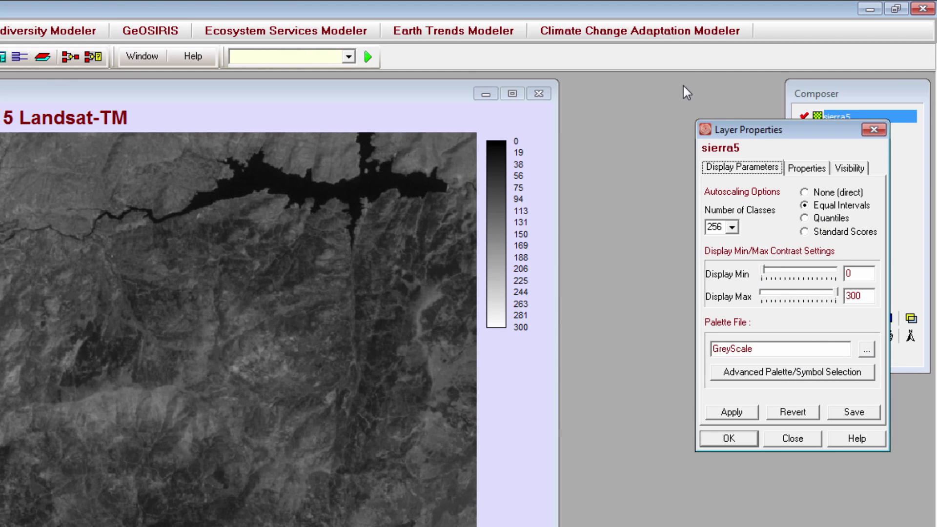
pyautogui.moveTo(748, 131); pyautogui.dragTo(627, 94)
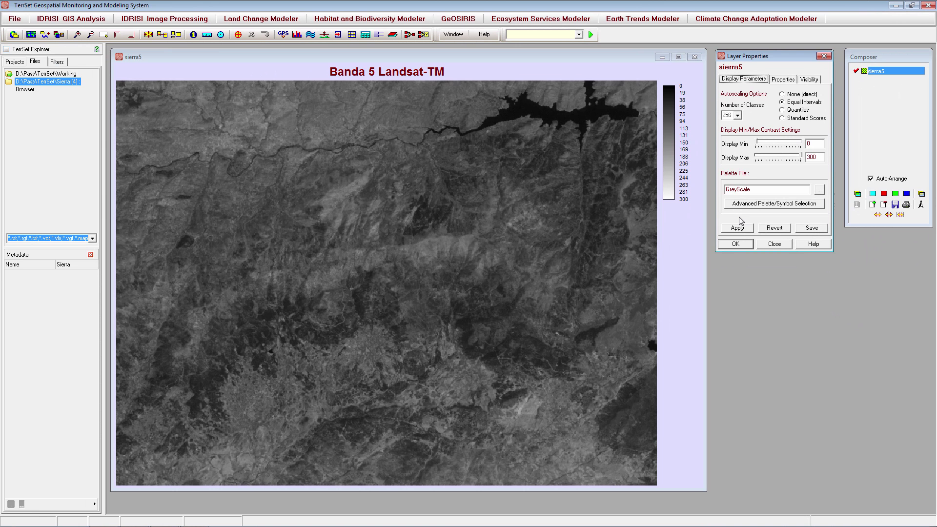
# - Apply None (direct) autoscaling, then revert to the equal-interval 0–300 settings
pyautogui.click(790, 95)
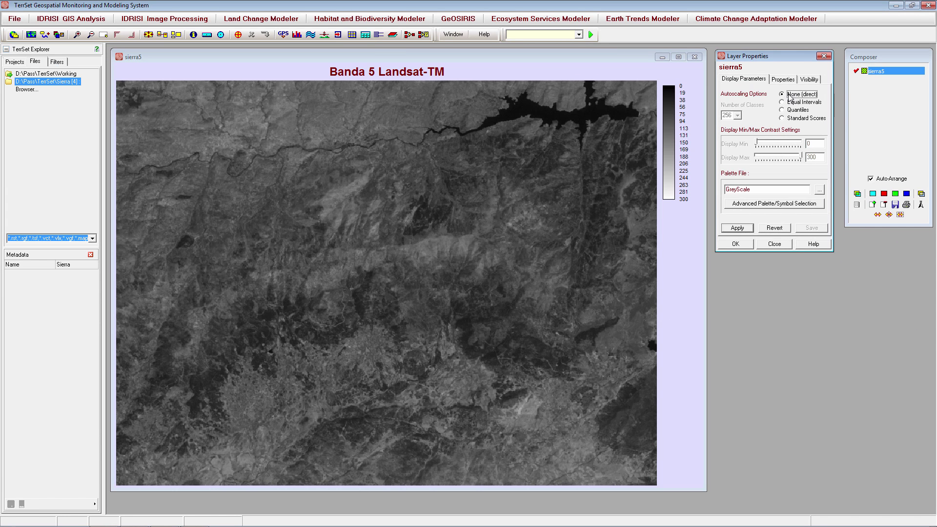
pyautogui.click(737, 228)
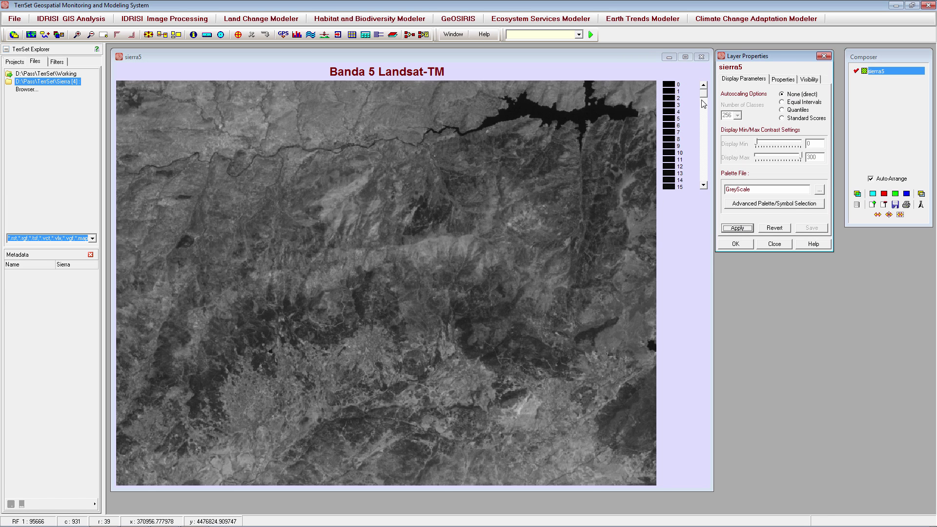
pyautogui.moveTo(705, 99)
pyautogui.mouseDown()
pyautogui.moveTo(705, 126)
pyautogui.moveTo(706, 96)
pyautogui.mouseUp()
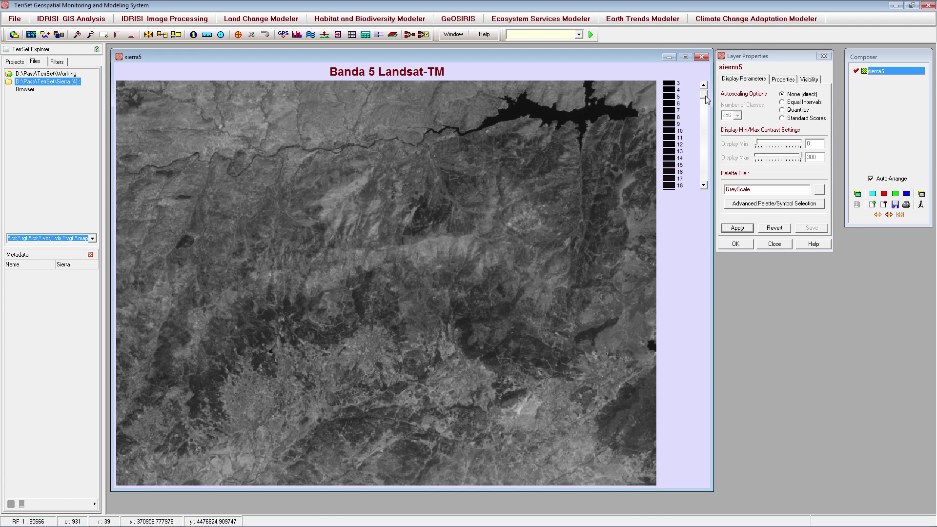
pyautogui.click(774, 228)
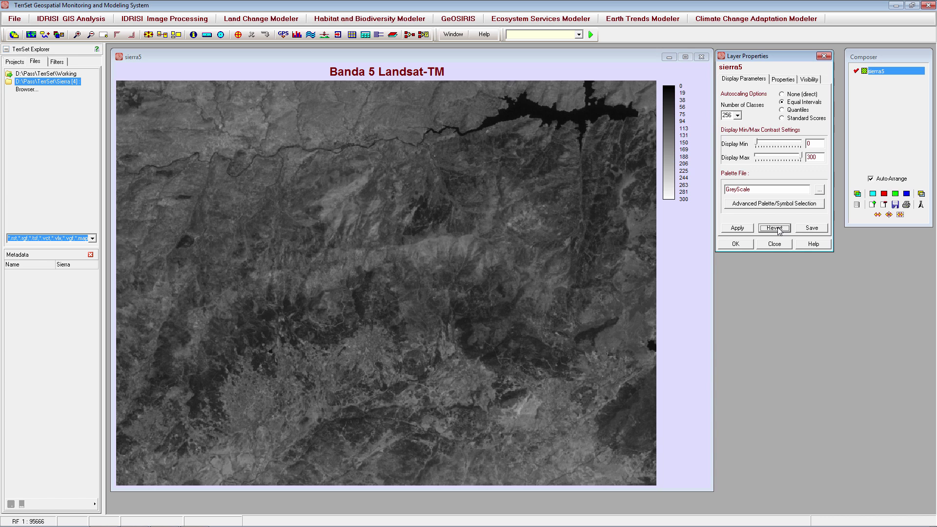
# - Close the layer settings and apply an instant stretch, giving a <20 to 143+ legend
pyautogui.click(736, 244)
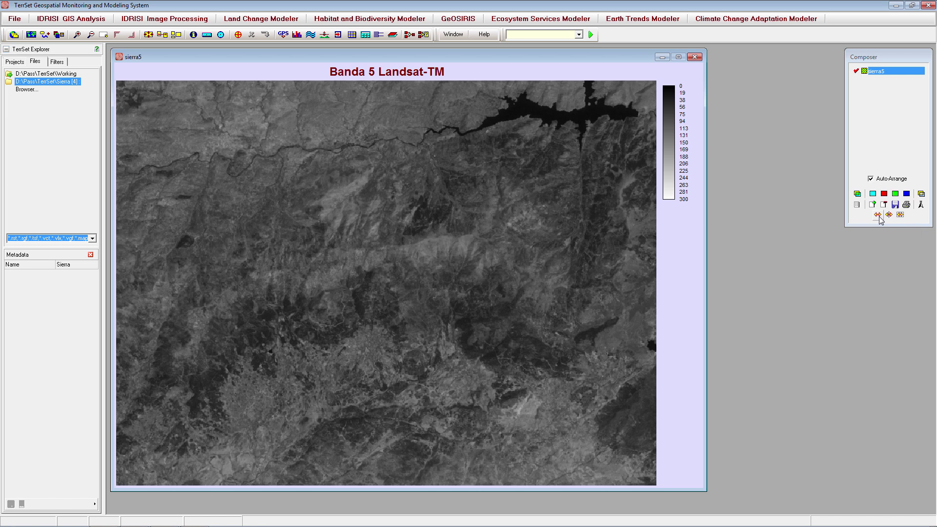
pyautogui.click(879, 216)
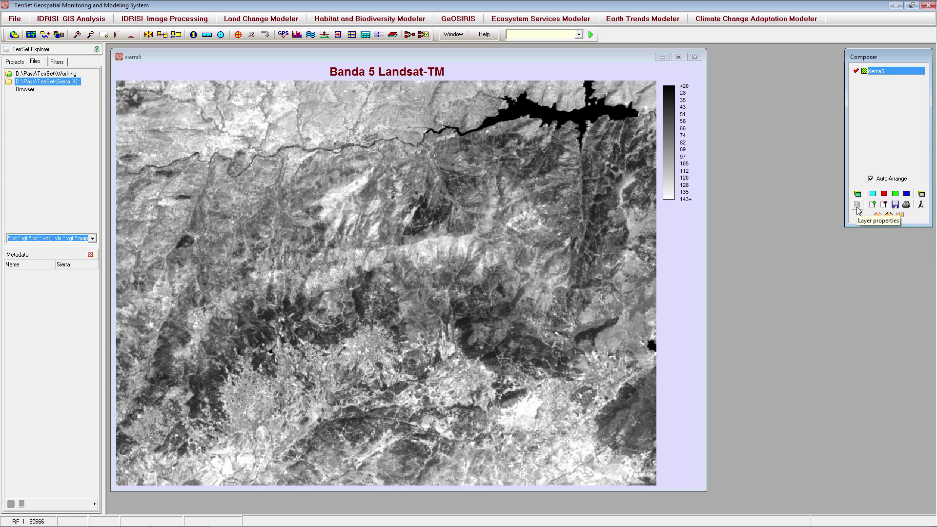
# - Save Display Min 20 and Max 143 in sierra5's Layer Properties and close the dialog
pyautogui.click(858, 207)
pyautogui.moveTo(775, 73); pyautogui.dragTo(750, 60)
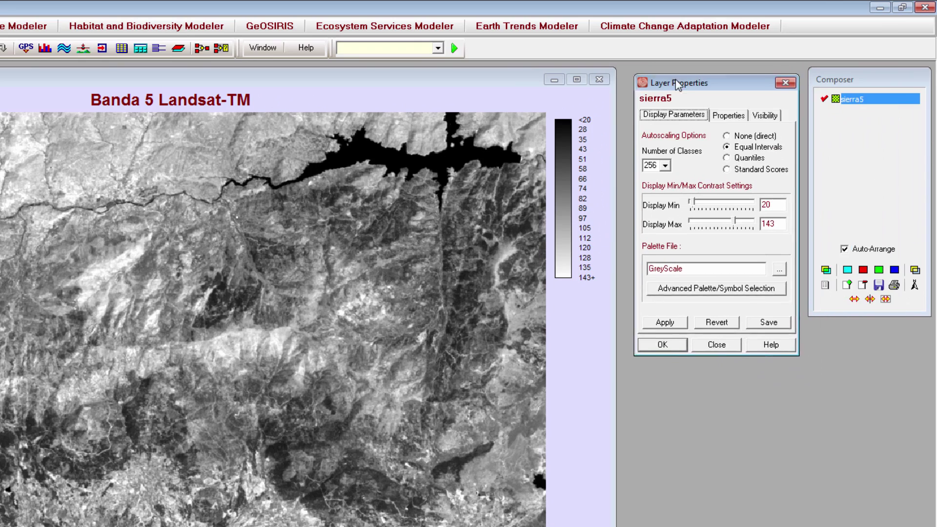
pyautogui.moveTo(677, 84); pyautogui.dragTo(674, 82)
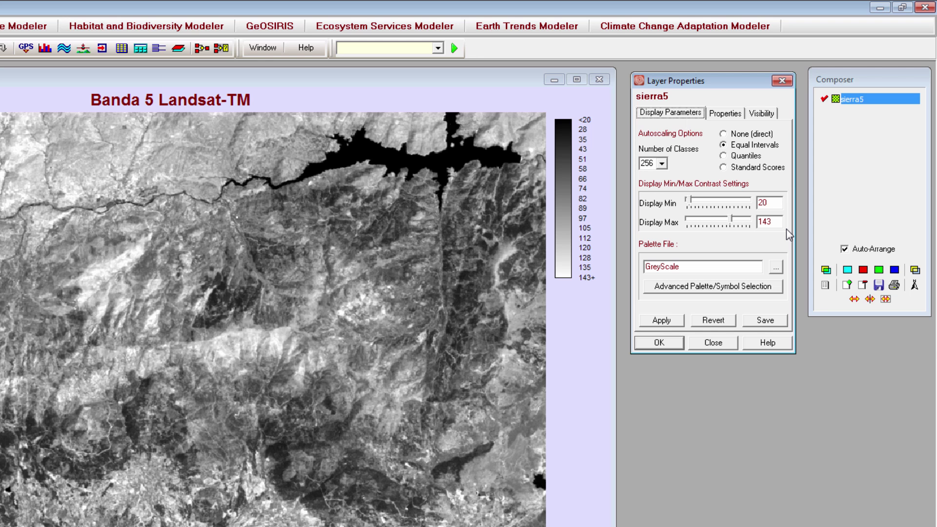
pyautogui.click(759, 322)
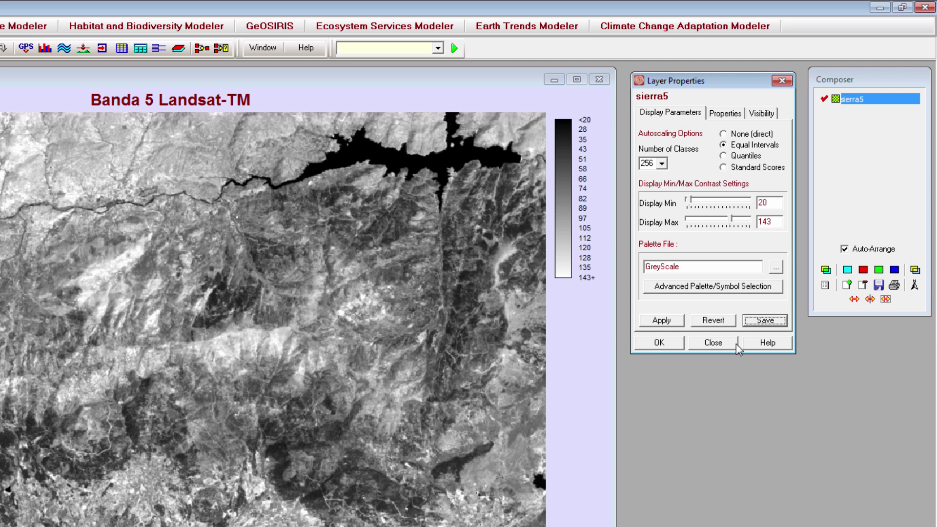
pyautogui.click(658, 344)
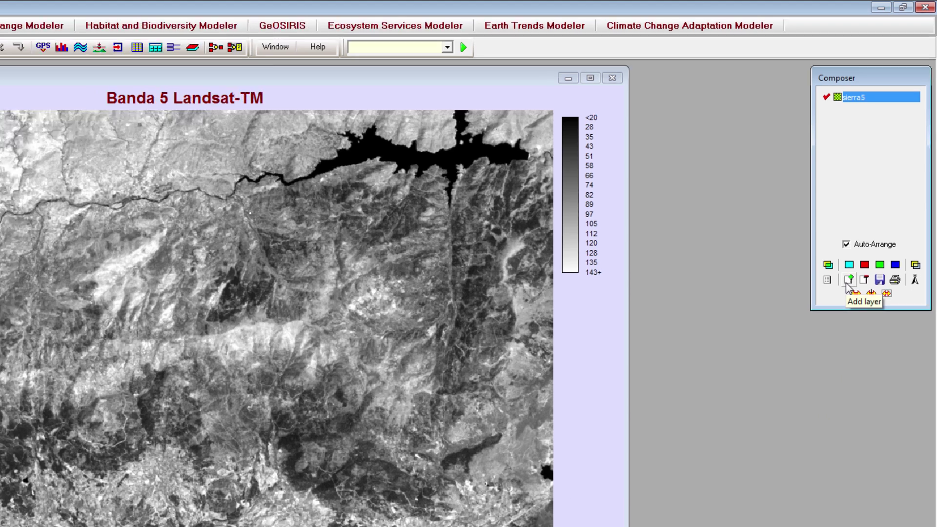
# - Start adding a layer and choose the contours vector file from the Sierra folder
pyautogui.click(847, 286)
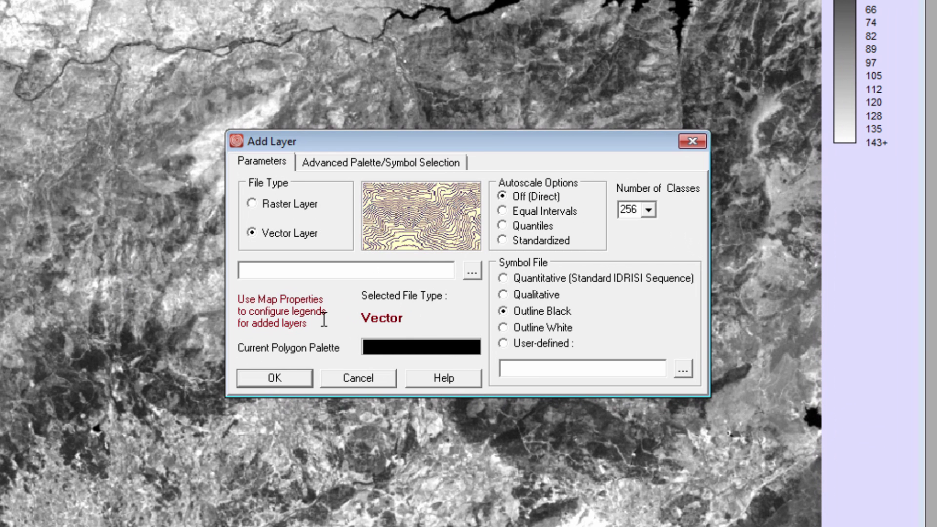
pyautogui.click(468, 272)
pyautogui.click(367, 154)
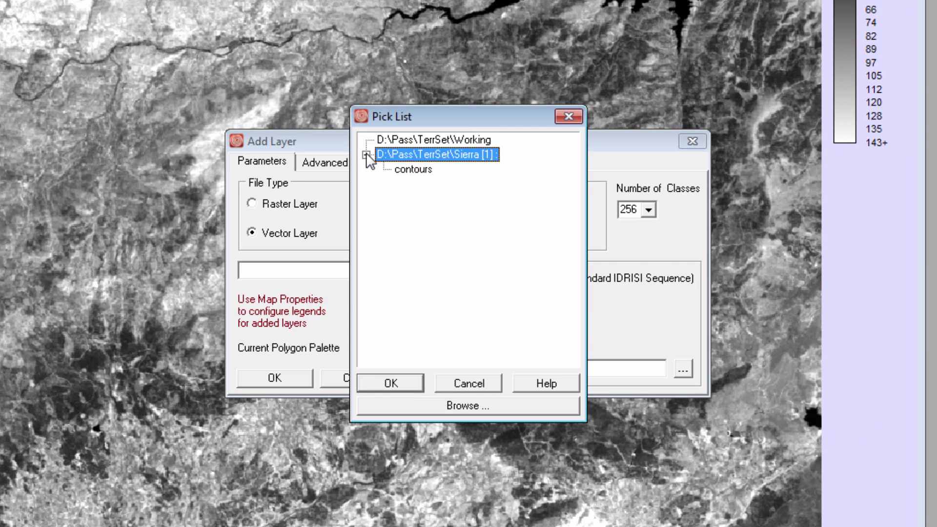
pyautogui.click(403, 169)
pyautogui.click(406, 382)
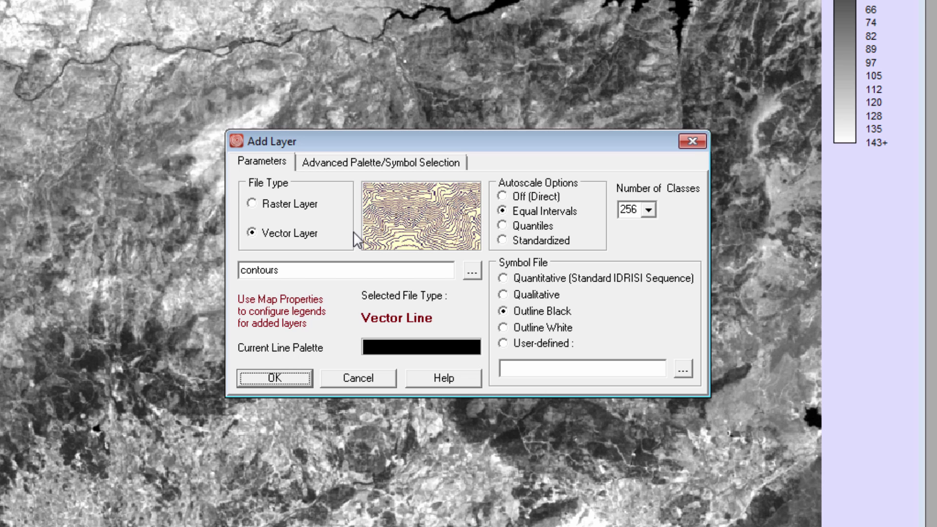
# - Style contours as uniform black extra-wide lines (LineXWdUniformBlack1)
pyautogui.click(370, 167)
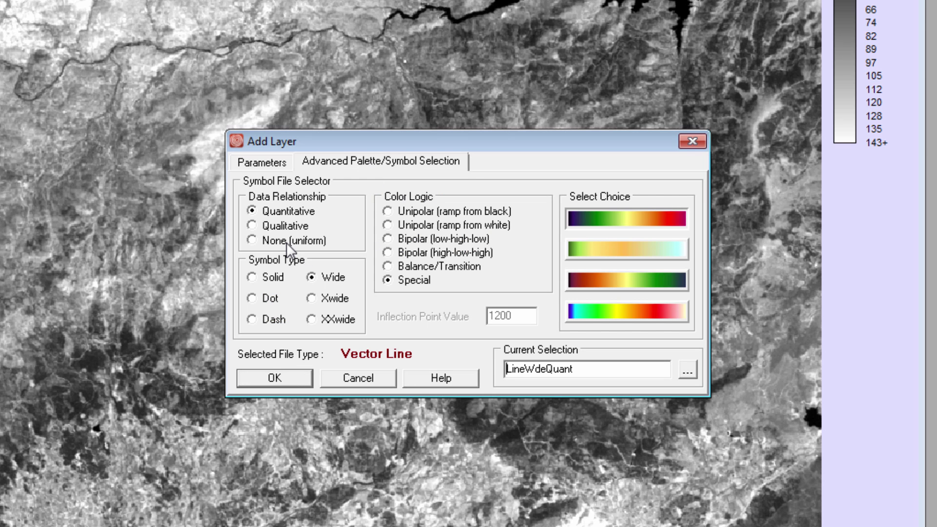
pyautogui.click(286, 242)
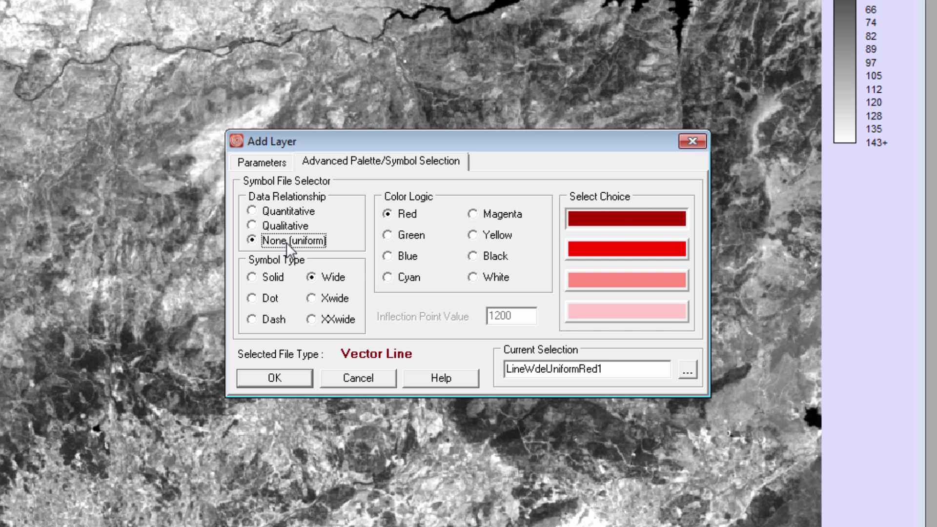
pyautogui.click(488, 258)
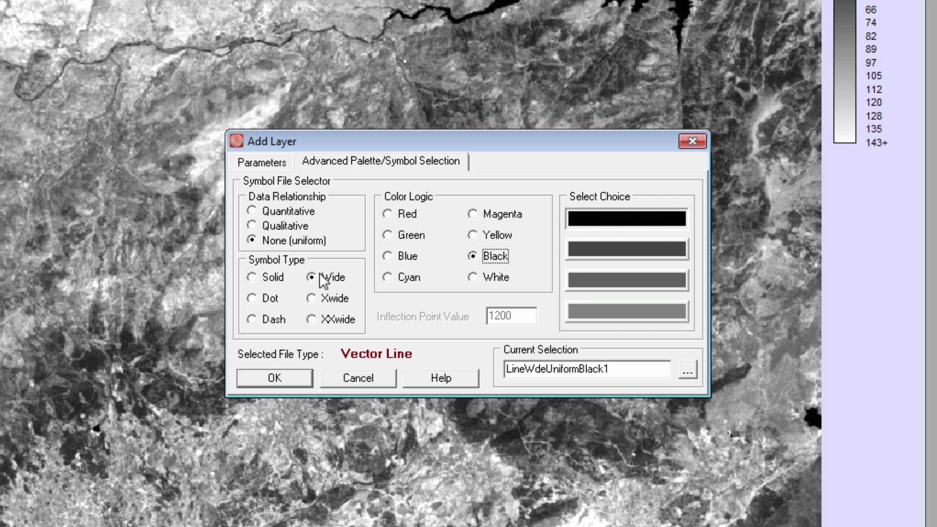
pyautogui.click(320, 297)
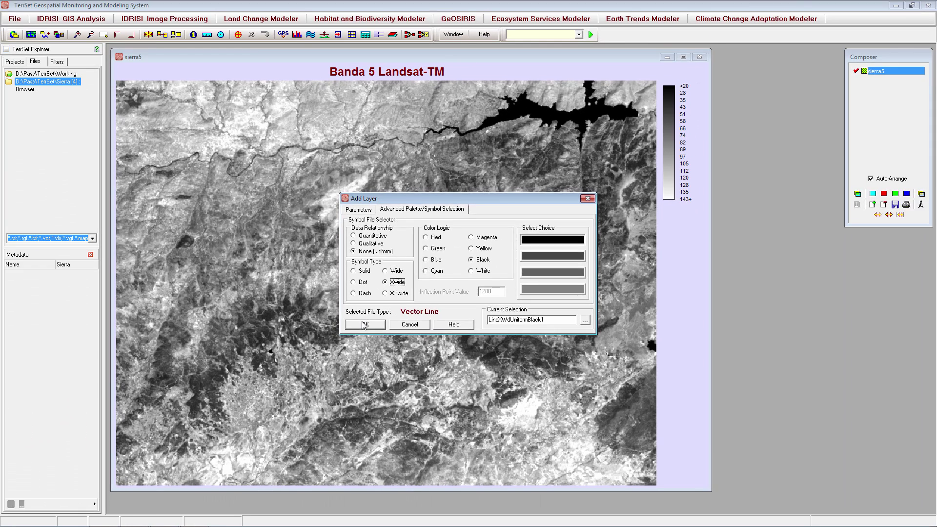
# - Add the contours layer, toggle its visibility off and on, and reorder the layers
pyautogui.click(356, 330)
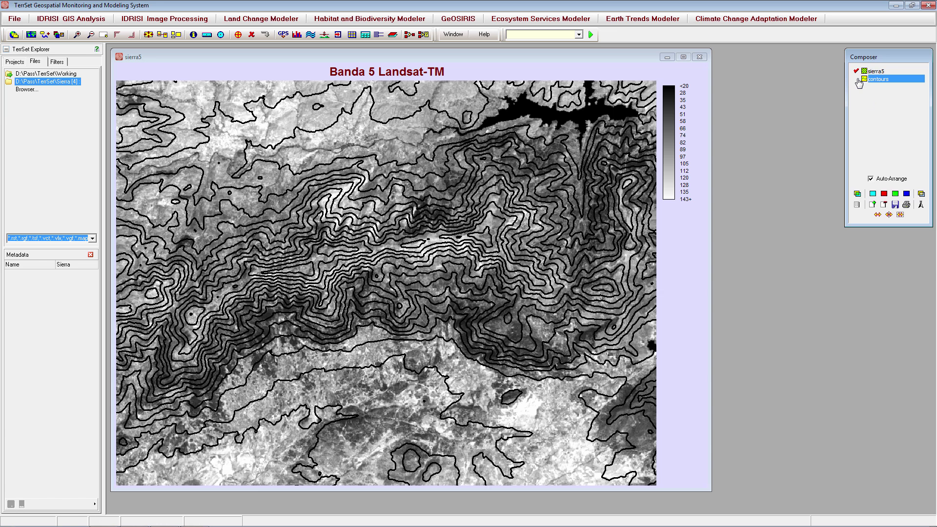
pyautogui.click(858, 80)
pyautogui.click(857, 79)
pyautogui.moveTo(879, 81); pyautogui.dragTo(878, 74)
# - Select the contours layer and remove it from the composition
pyautogui.click(879, 81)
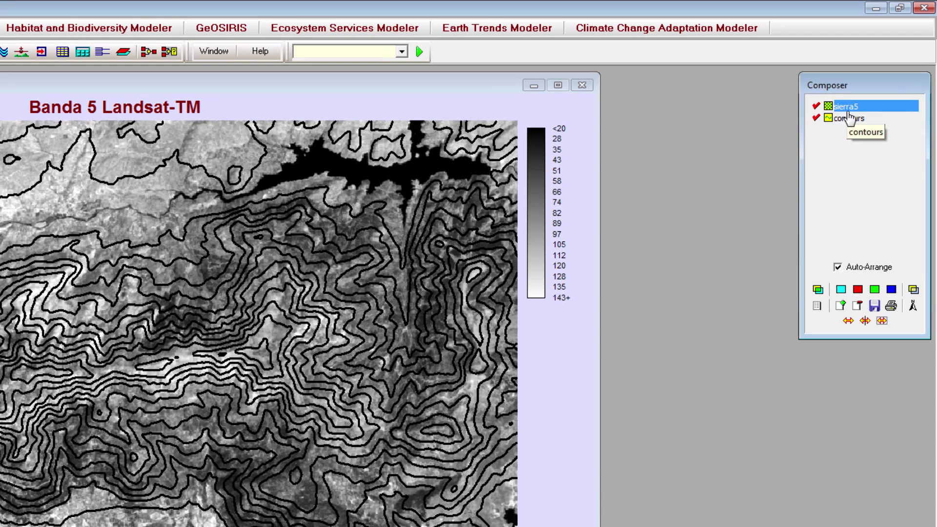
pyautogui.click(848, 122)
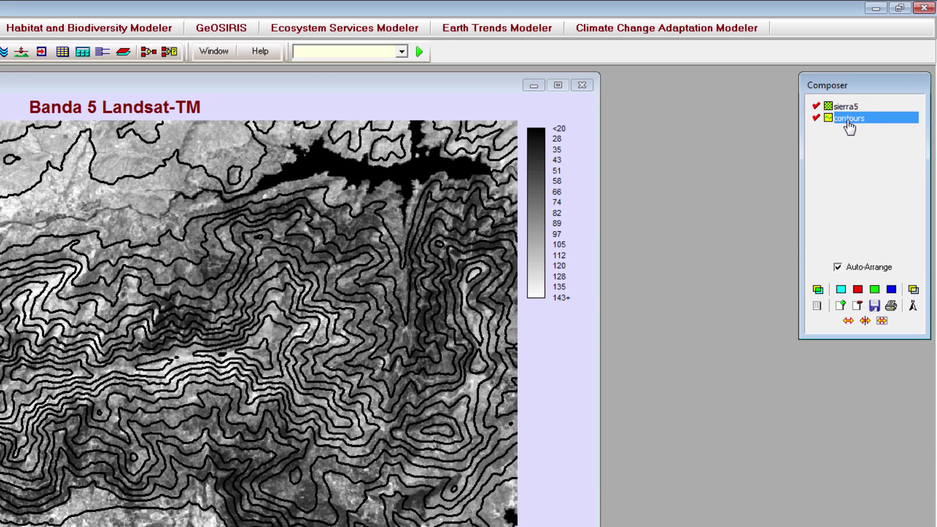
pyautogui.click(859, 308)
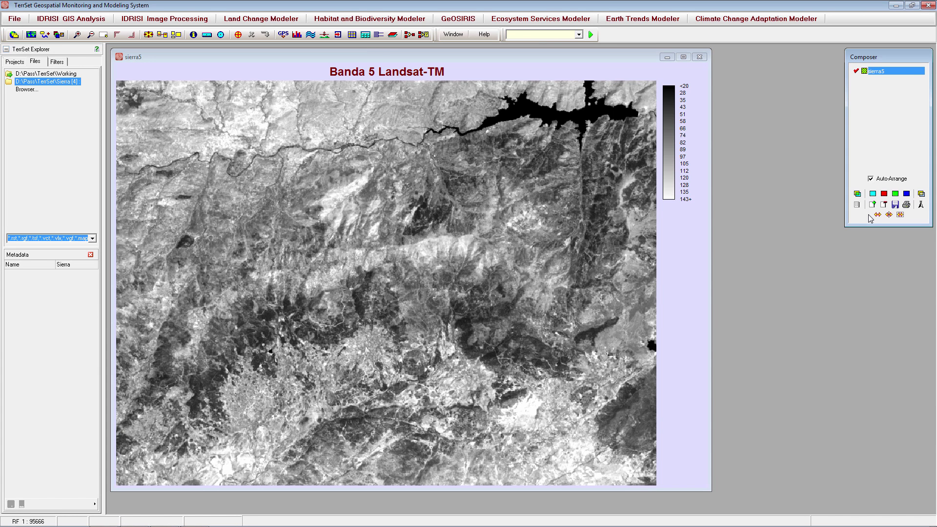
# - Add the SierraFireRisk raster file as a second layer on the map
pyautogui.click(874, 205)
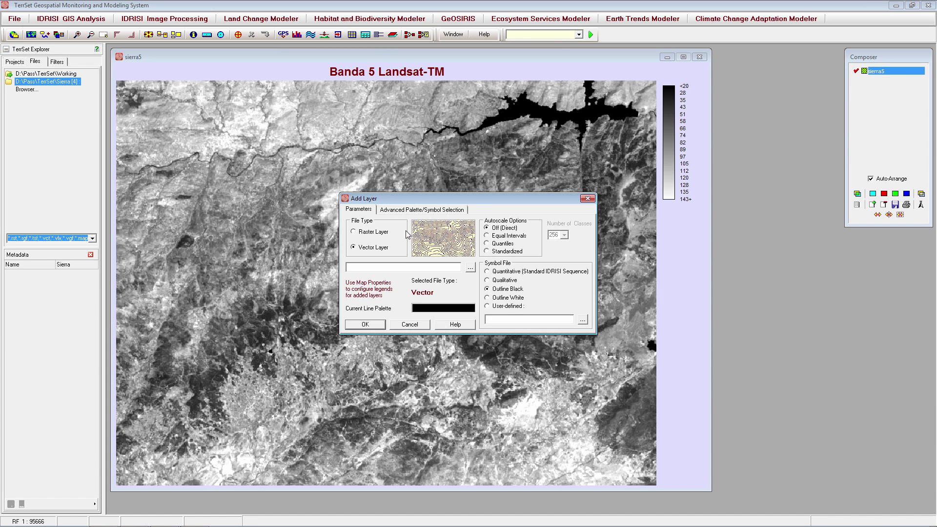
pyautogui.click(374, 233)
pyautogui.click(470, 268)
pyautogui.click(434, 231)
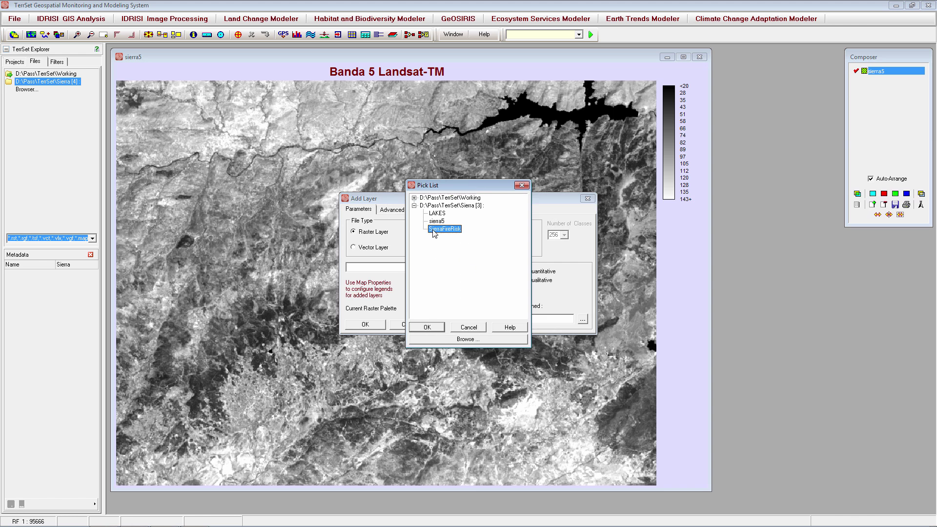
pyautogui.click(435, 326)
pyautogui.click(365, 325)
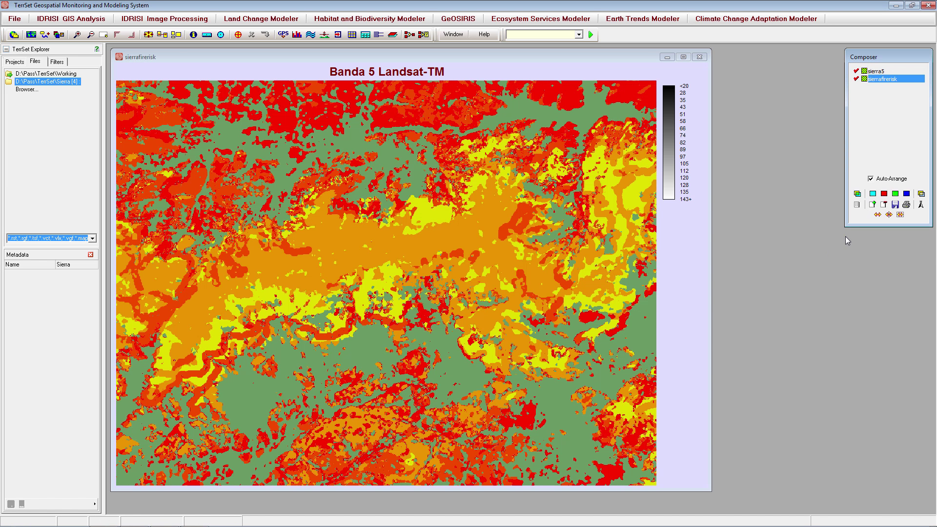
# - Toggle the fire-risk layer's visibility, then enable Blend, comparing it off and on
pyautogui.click(857, 80)
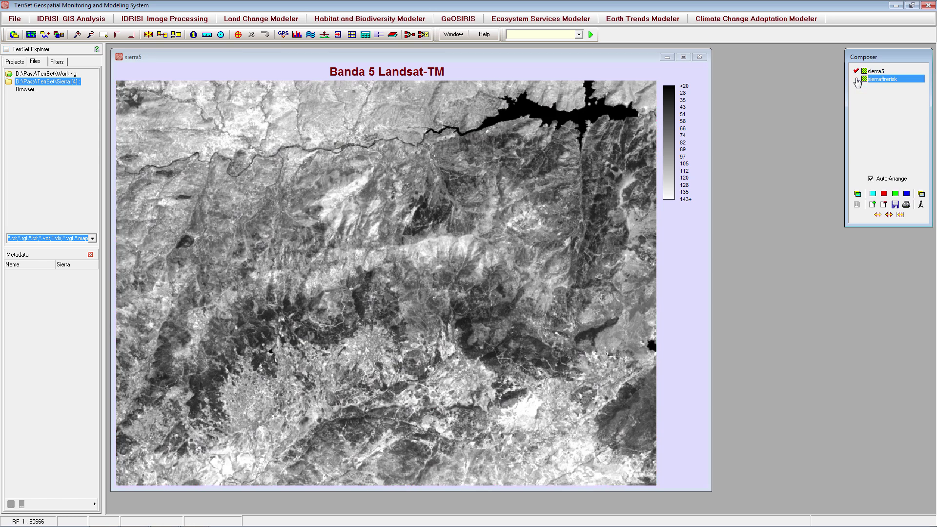
pyautogui.click(856, 79)
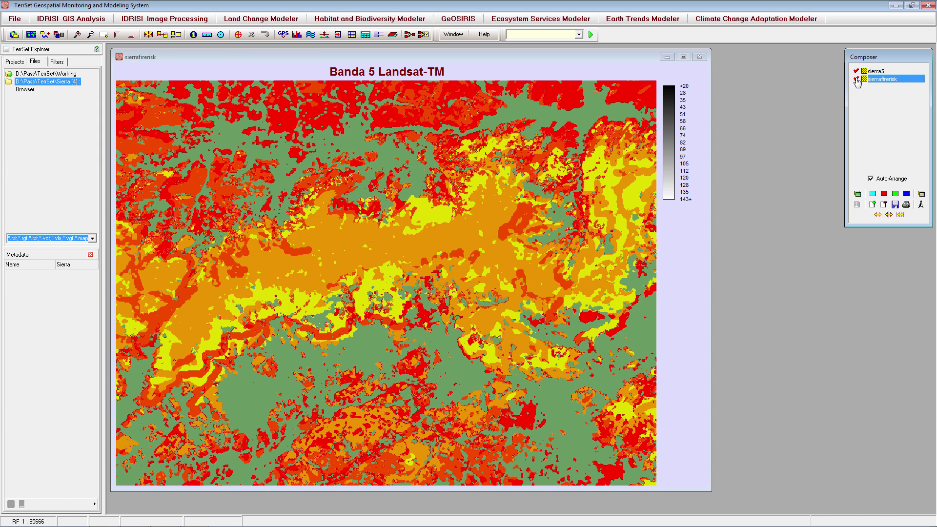
pyautogui.click(858, 193)
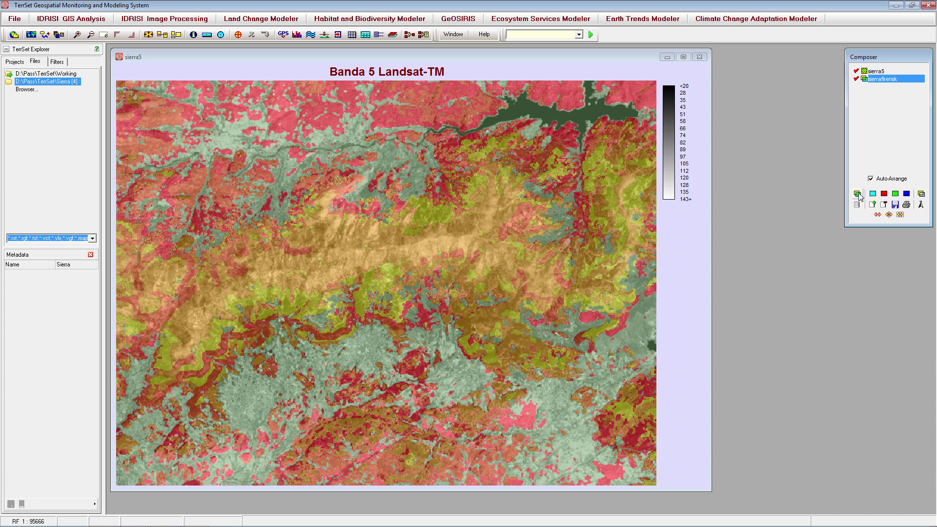
pyautogui.click(858, 194)
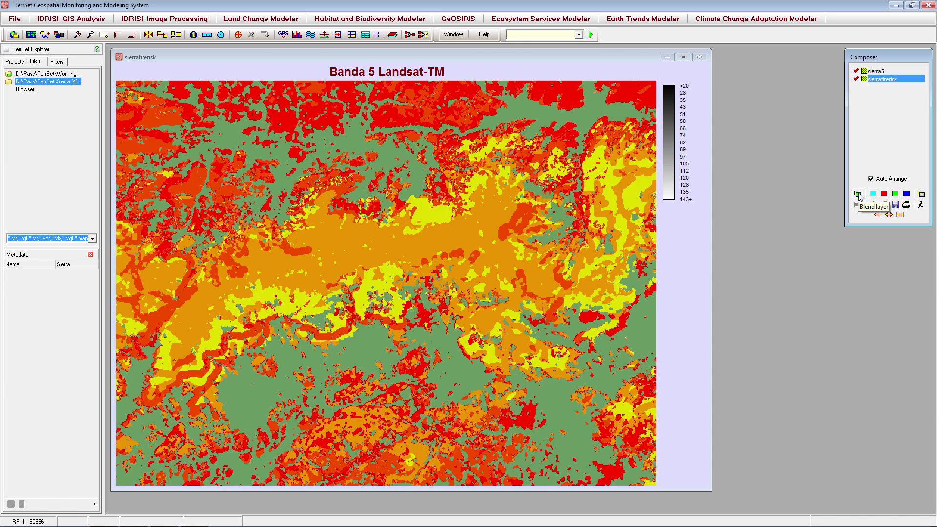
pyautogui.click(858, 194)
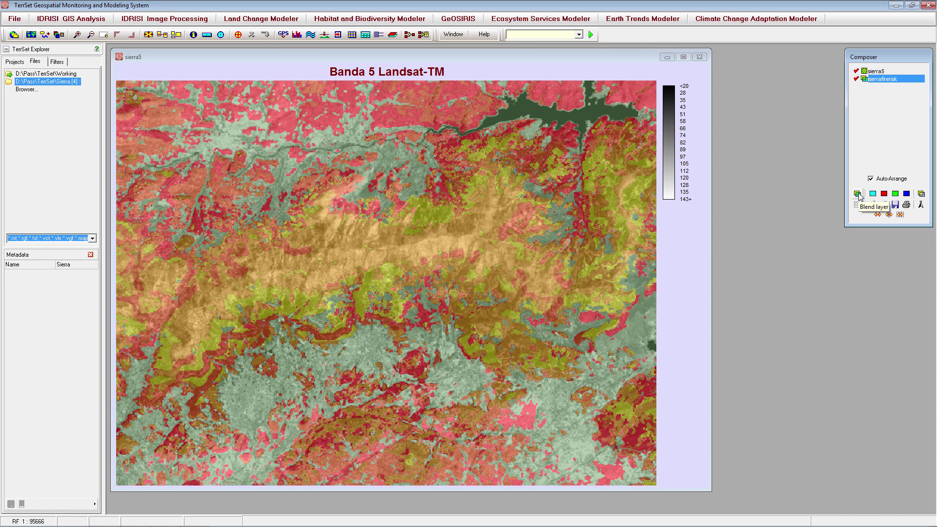
pyautogui.click(872, 205)
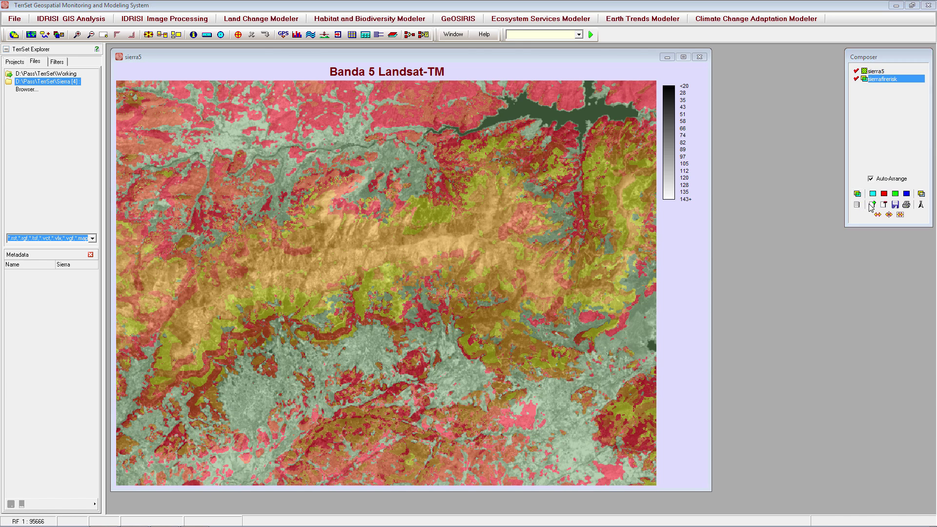
# - Choose LAKES from the Sierra folder as a new raster layer
pyautogui.click(374, 232)
pyautogui.click(470, 268)
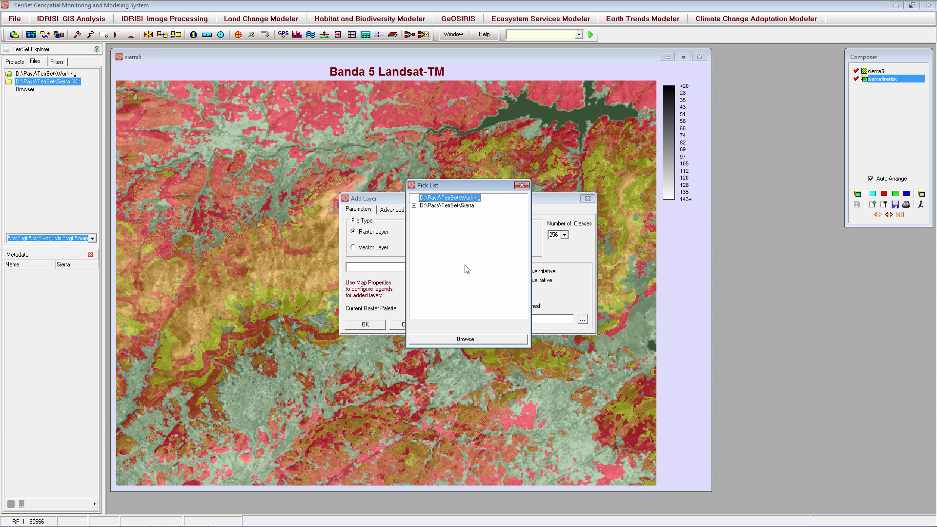
pyautogui.click(414, 206)
pyautogui.click(433, 214)
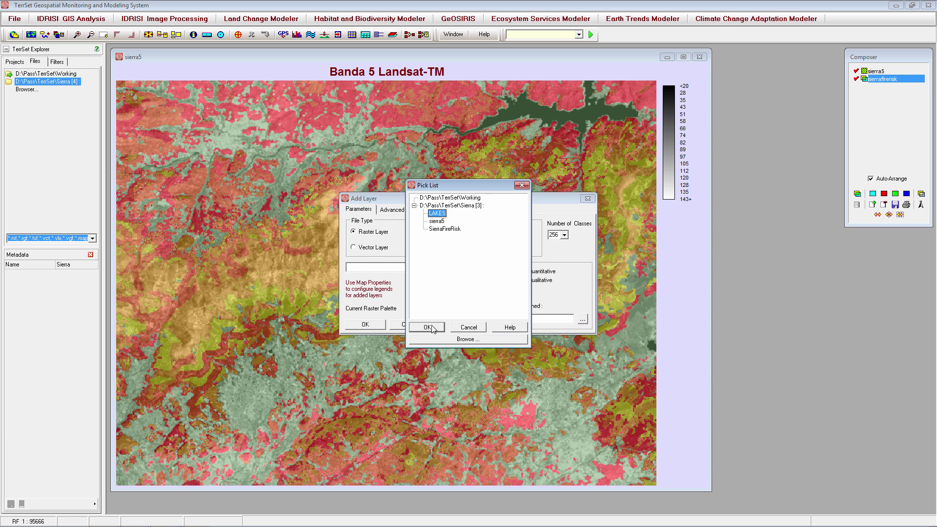
pyautogui.click(433, 327)
# - Draw LAKES in uniform blue (UniformBlue1), add it, and query values on and off a lake
pyautogui.click(421, 210)
pyautogui.click(353, 250)
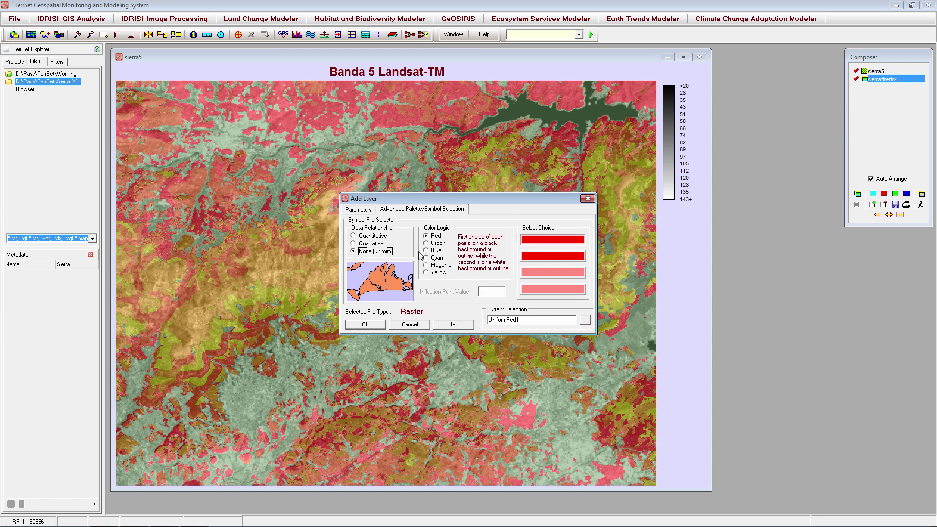
pyautogui.click(426, 250)
pyautogui.click(366, 325)
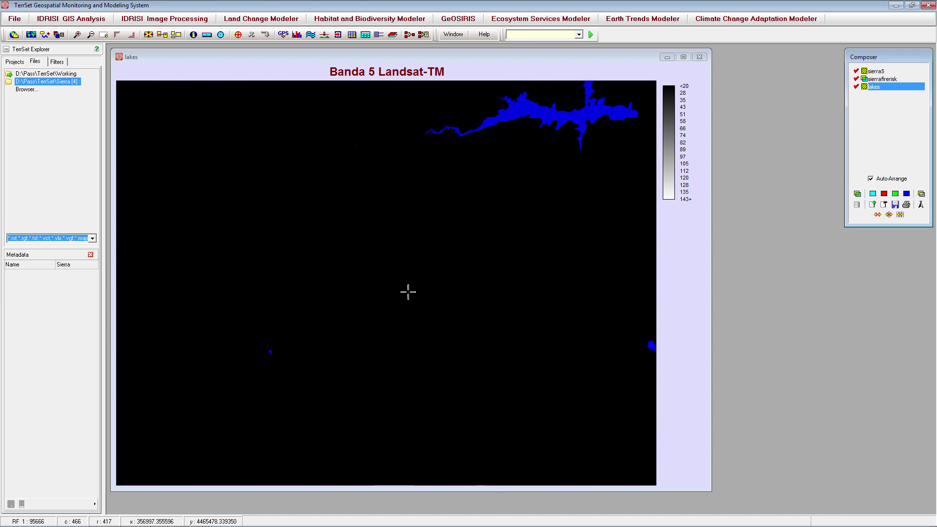
pyautogui.click(525, 105)
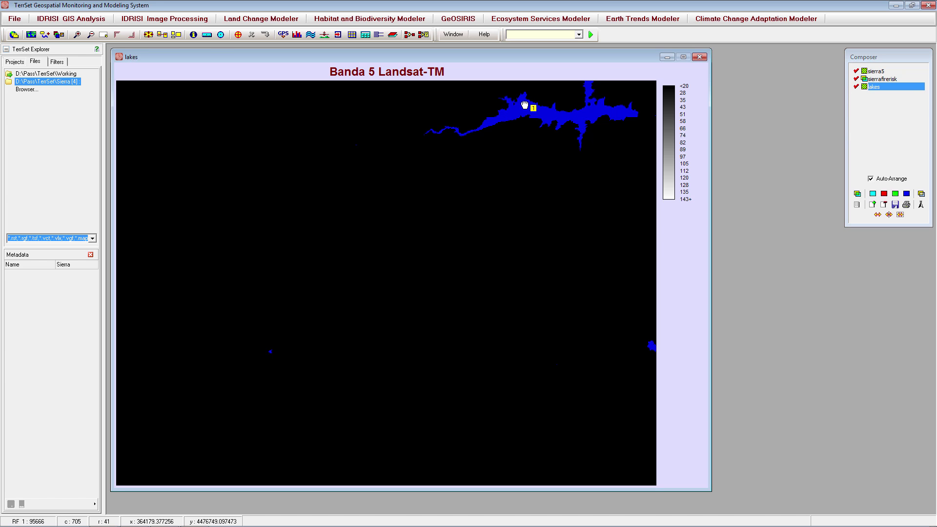
pyautogui.click(524, 143)
# - Make the lakes layer's black background transparent, comparing it off and on
pyautogui.click(923, 194)
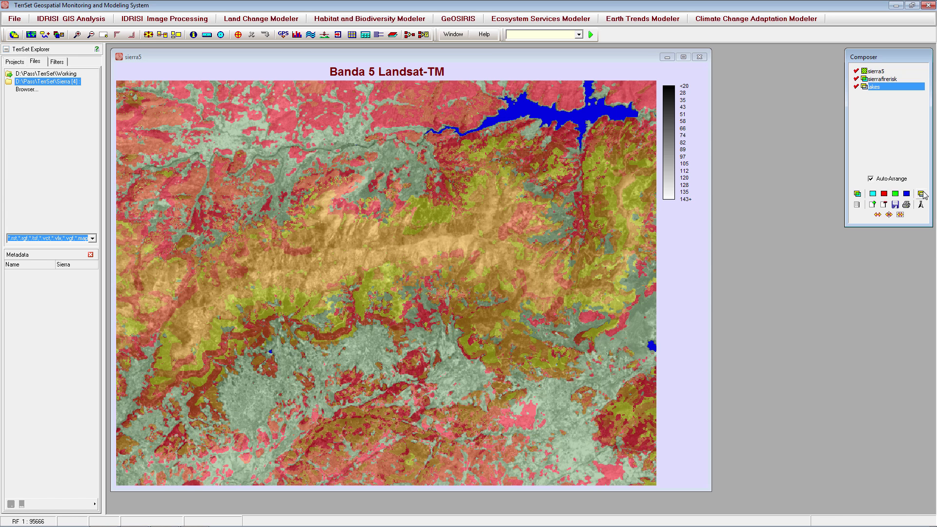
pyautogui.click(922, 194)
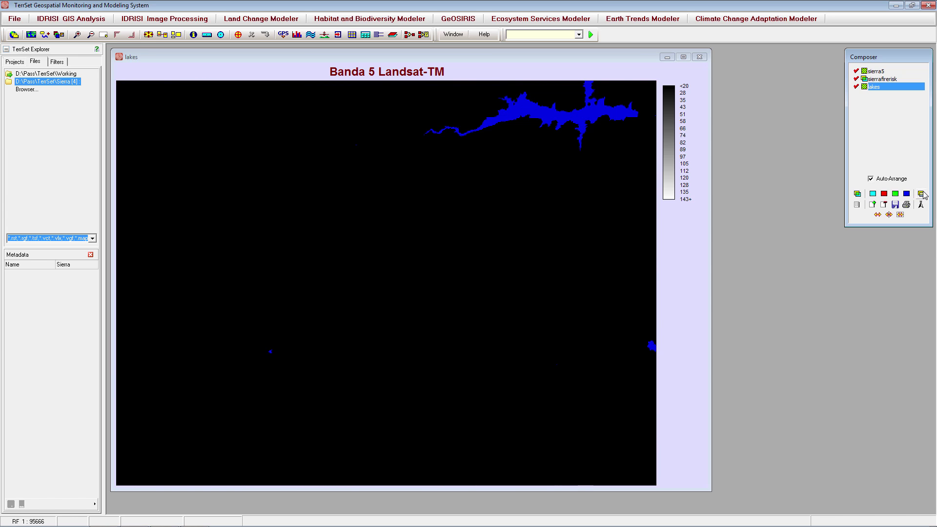
pyautogui.click(922, 194)
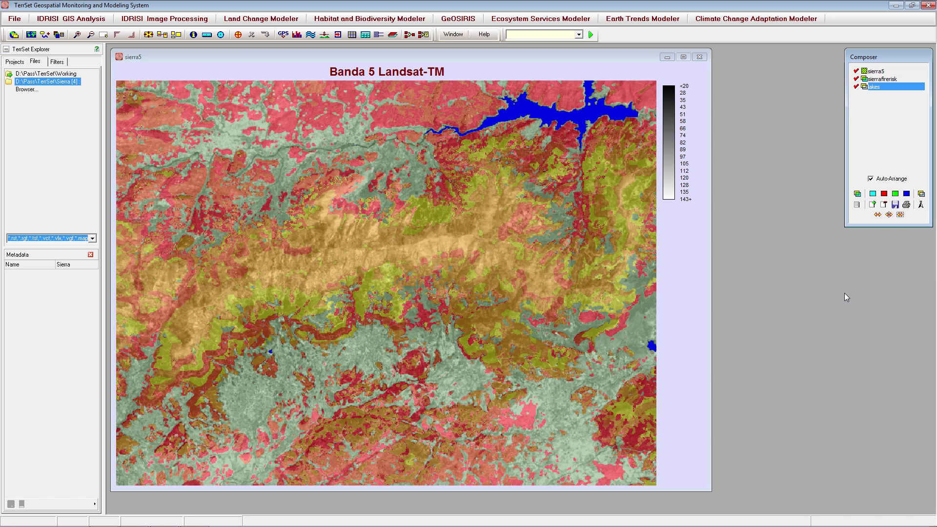
# - Save the composition to the MAP file tmp002 and close the map window
pyautogui.click(895, 206)
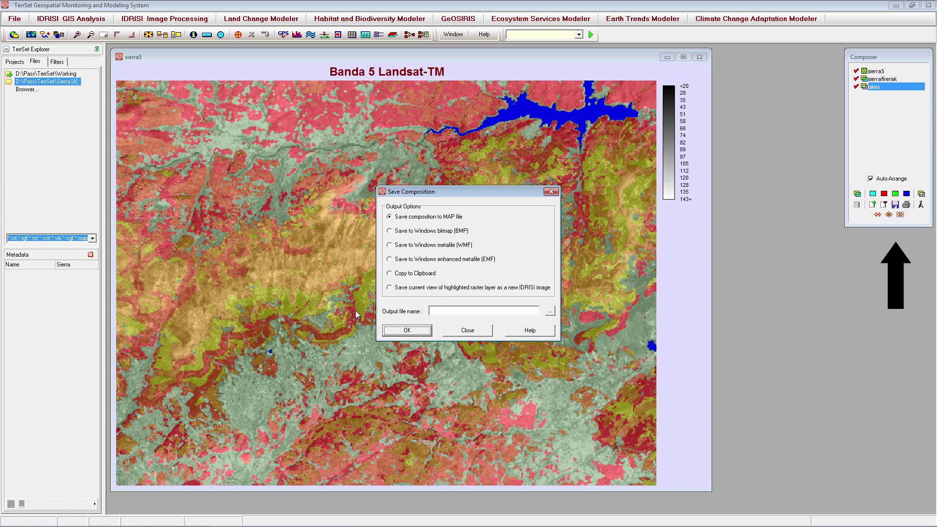
pyautogui.click(447, 310)
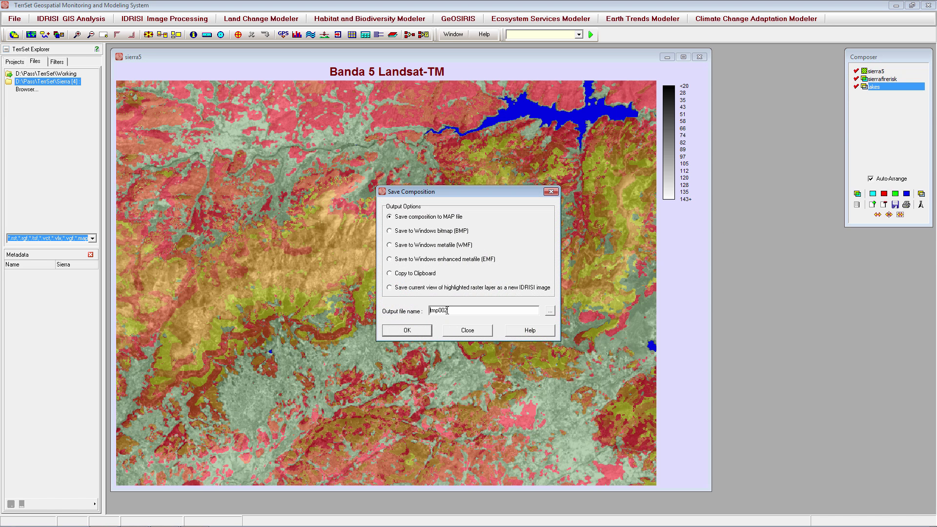
pyautogui.click(417, 331)
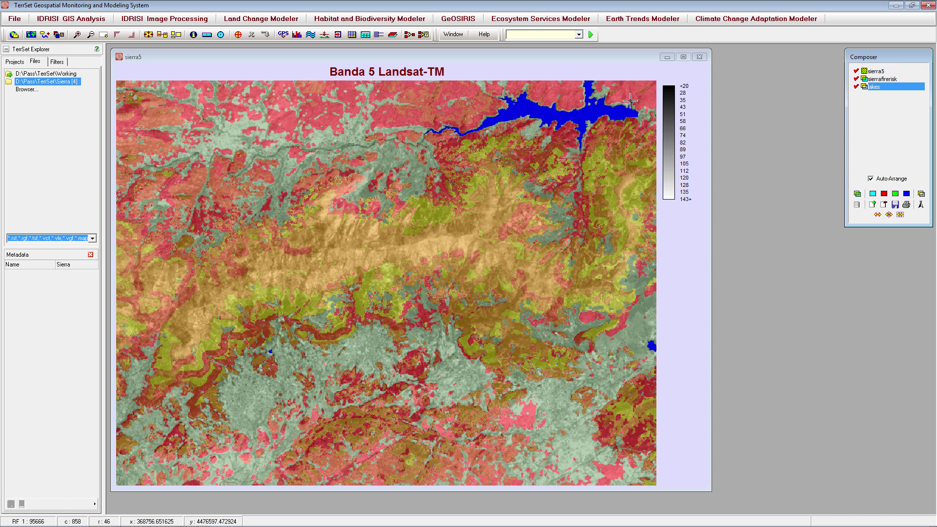
pyautogui.click(699, 57)
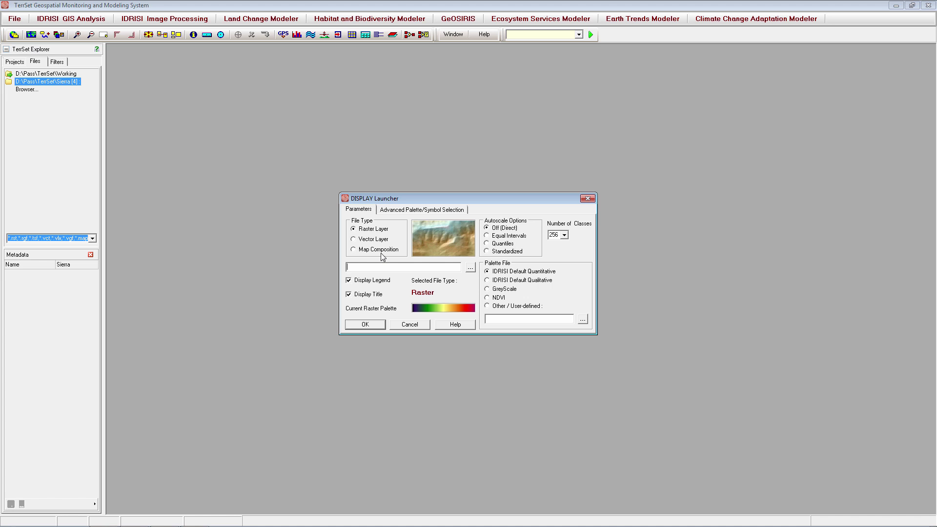
# - Display the saved map composition TMP002 from the Working folder
pyautogui.click(380, 251)
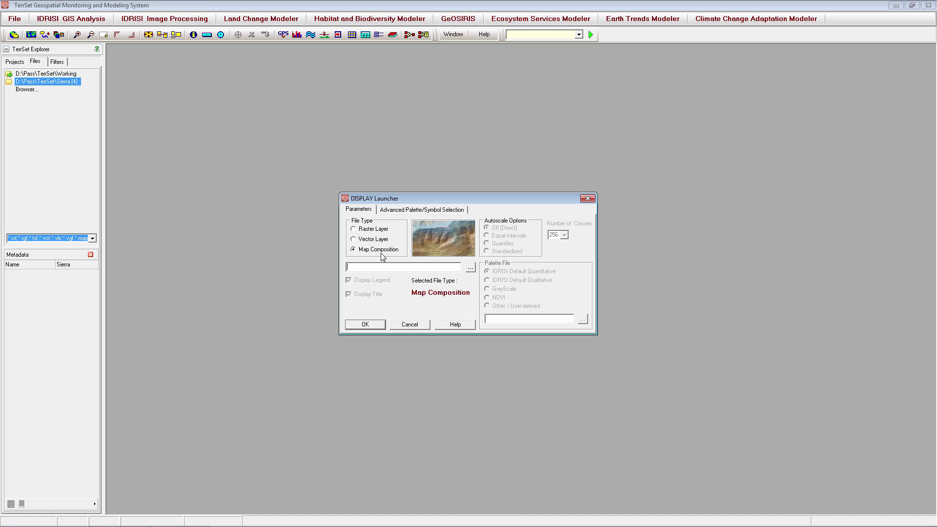
pyautogui.click(470, 268)
pyautogui.click(414, 198)
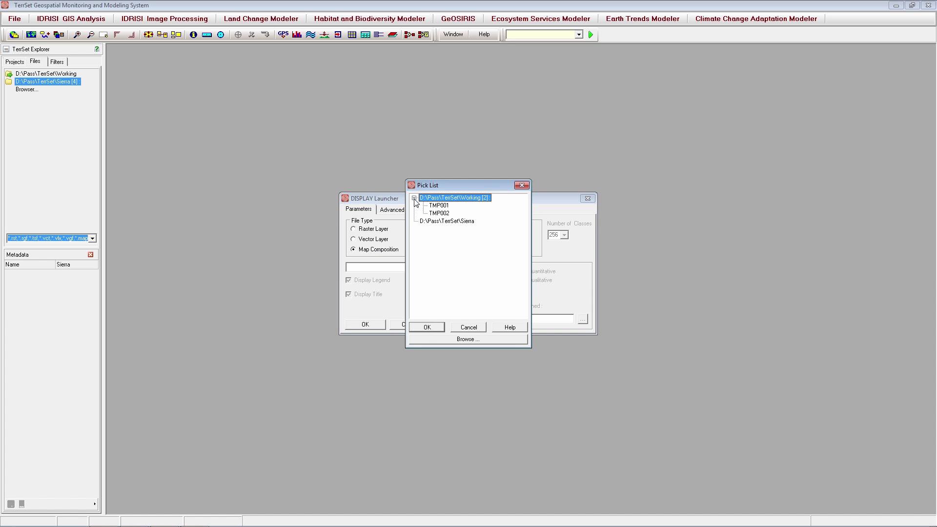
pyautogui.click(434, 213)
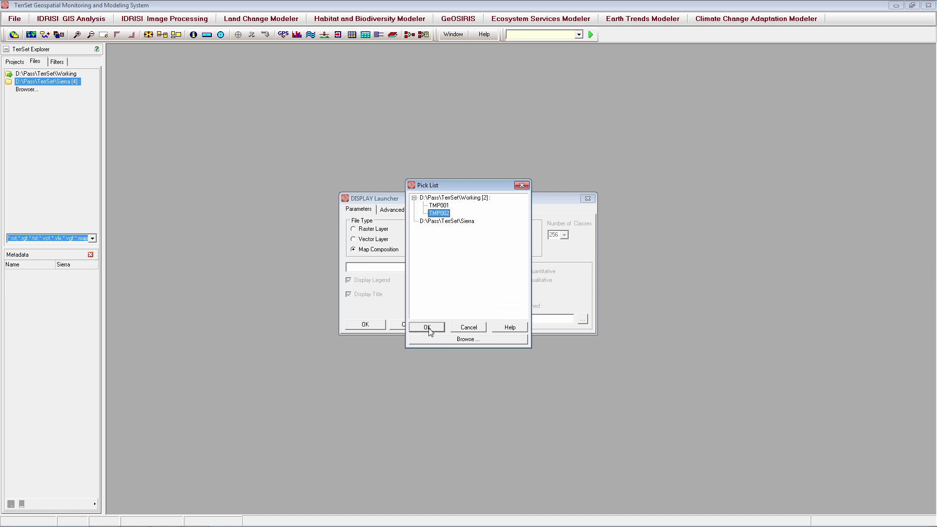
pyautogui.click(427, 327)
pyautogui.click(364, 324)
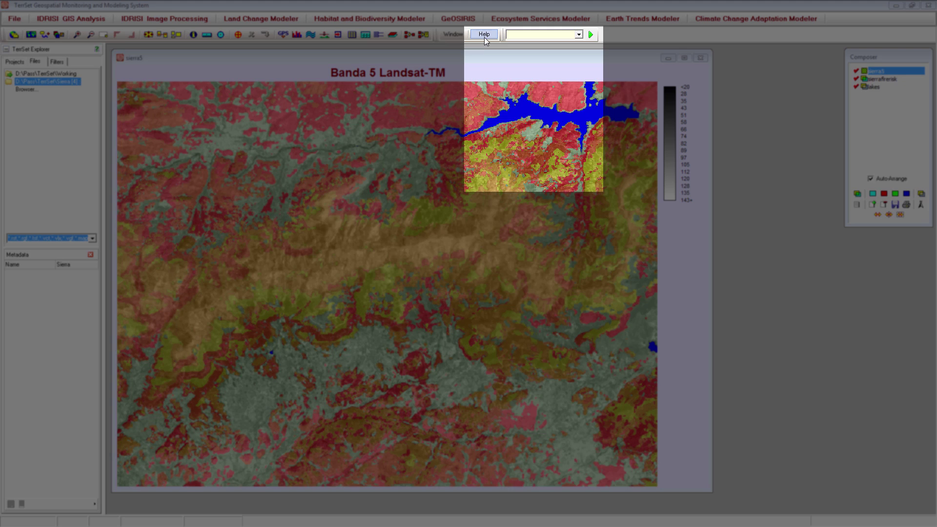
pyautogui.click(484, 35)
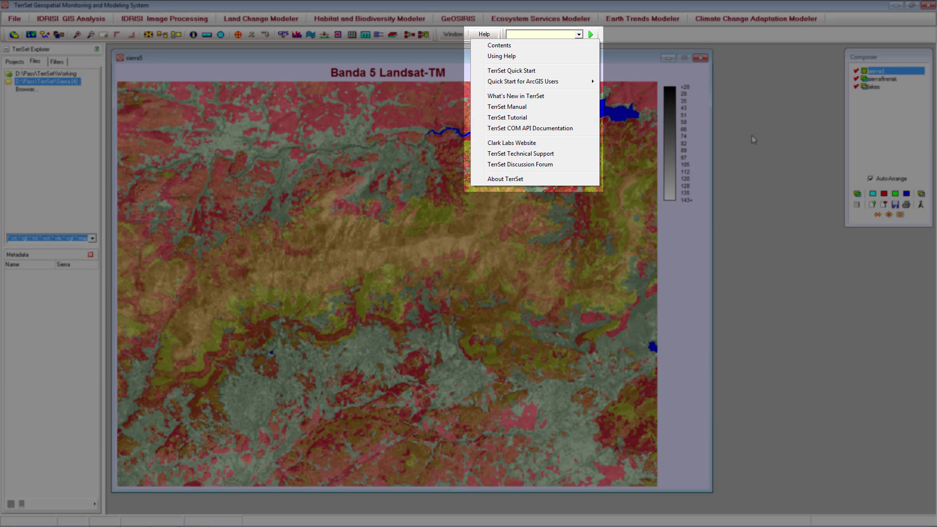
pyautogui.click(753, 136)
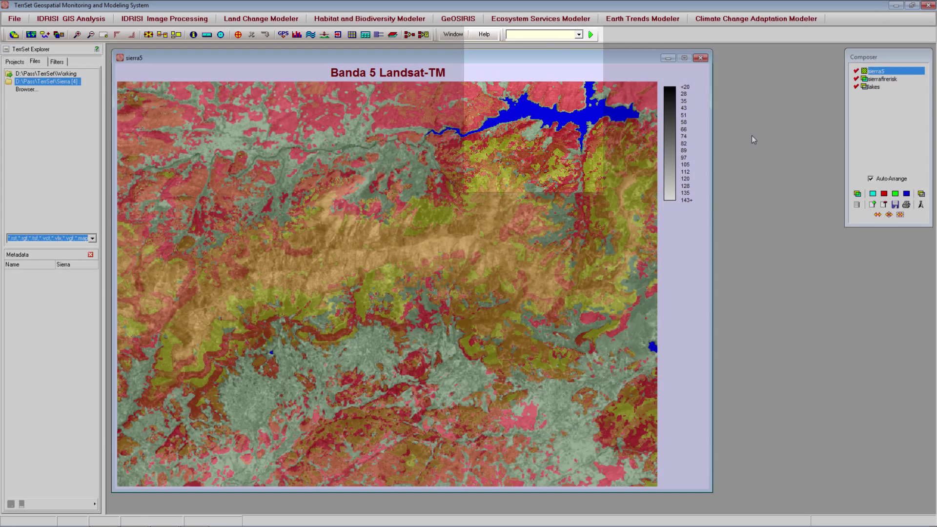